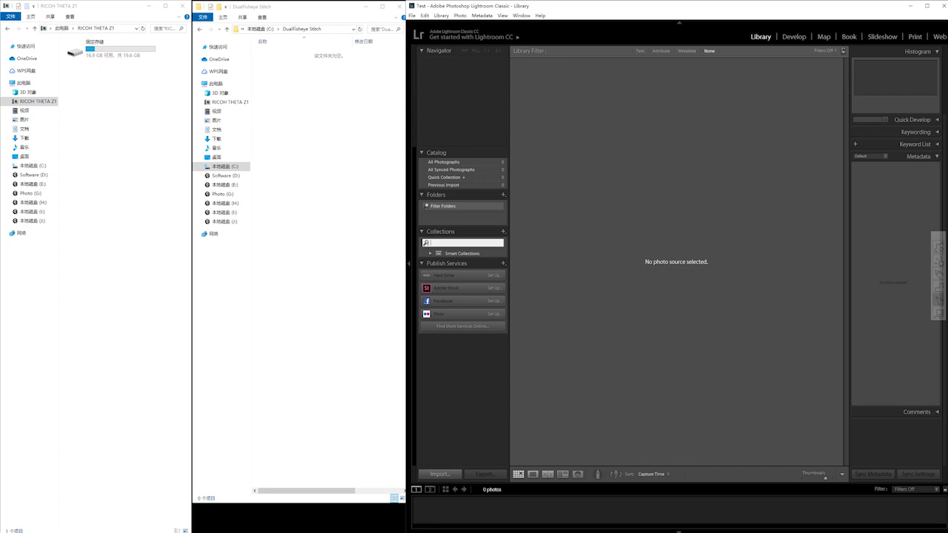
Open the DCIM > DUALFISHEYE folder in the RICOH THETA Z1 camera's internal storage.
{"action": "left_click_drag", "start_coordinate": [346, 503], "coordinate": [346, 532]}
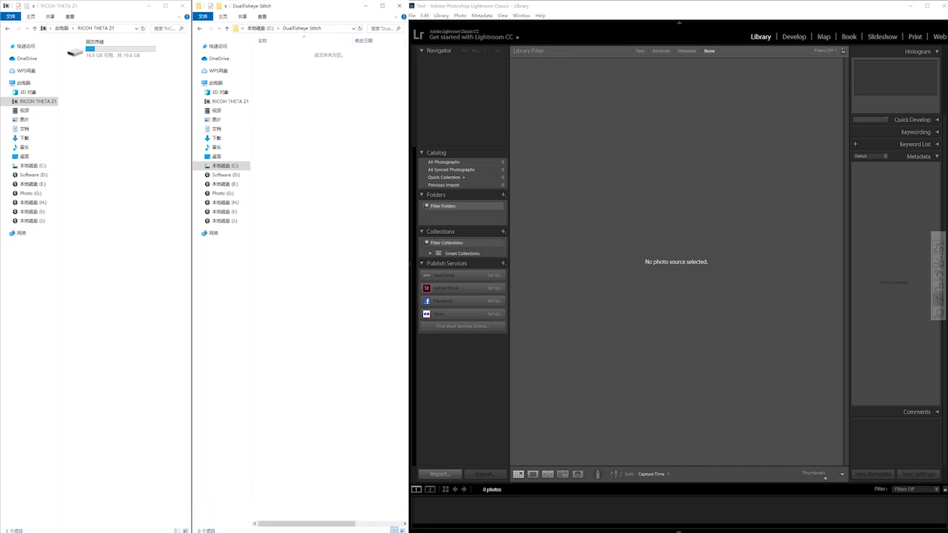
{"action": "left_click", "coordinate": [326, 312]}
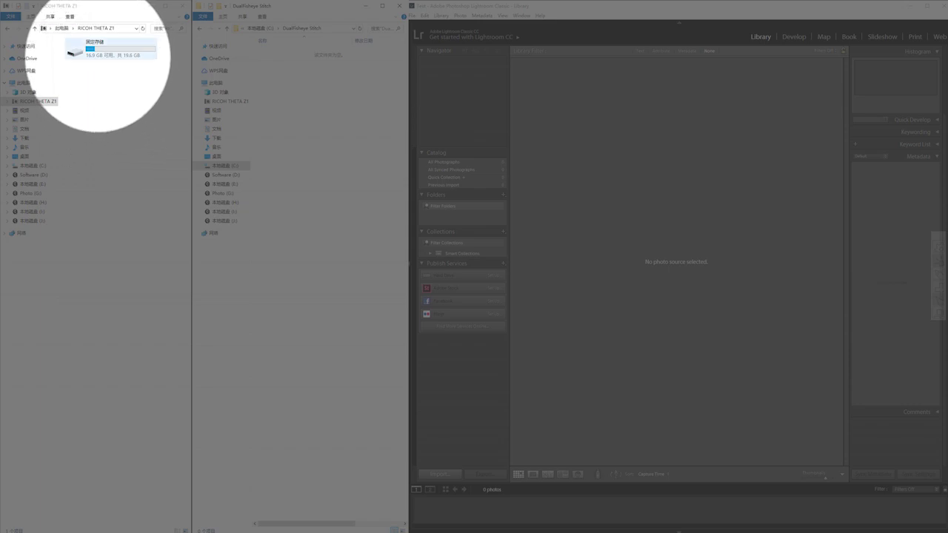
{"action": "double_click", "coordinate": [84, 47]}
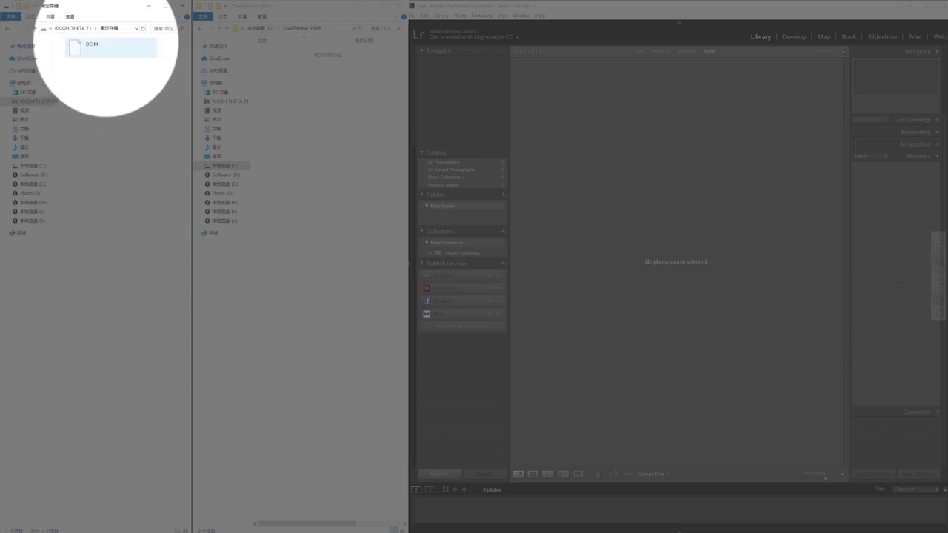
{"action": "double_click", "coordinate": [97, 44]}
{"action": "left_click", "coordinate": [111, 66]}
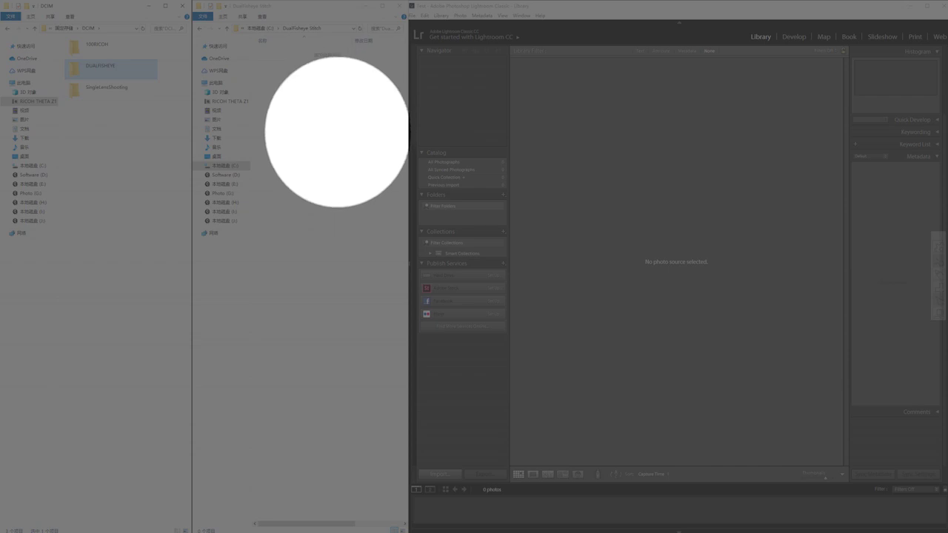
{"action": "double_click", "coordinate": [97, 66]}
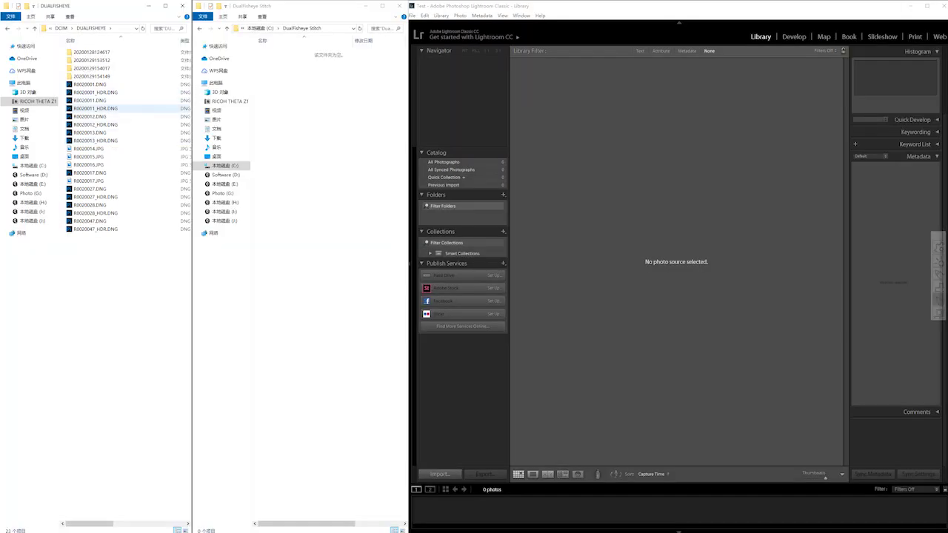
{"action": "key", "text": "ctrl+F12"}
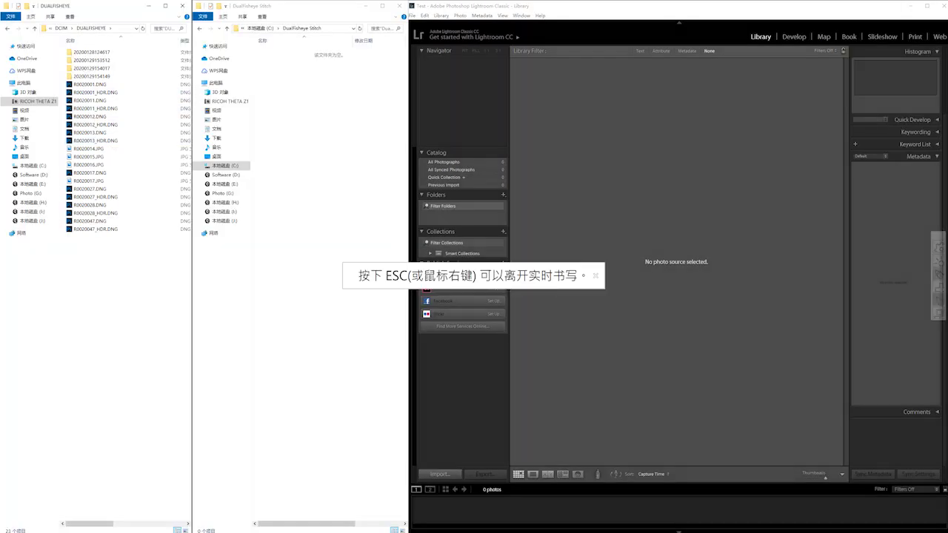
{"action": "key", "text": "Escape"}
{"action": "key", "text": "ctrl+F11"}
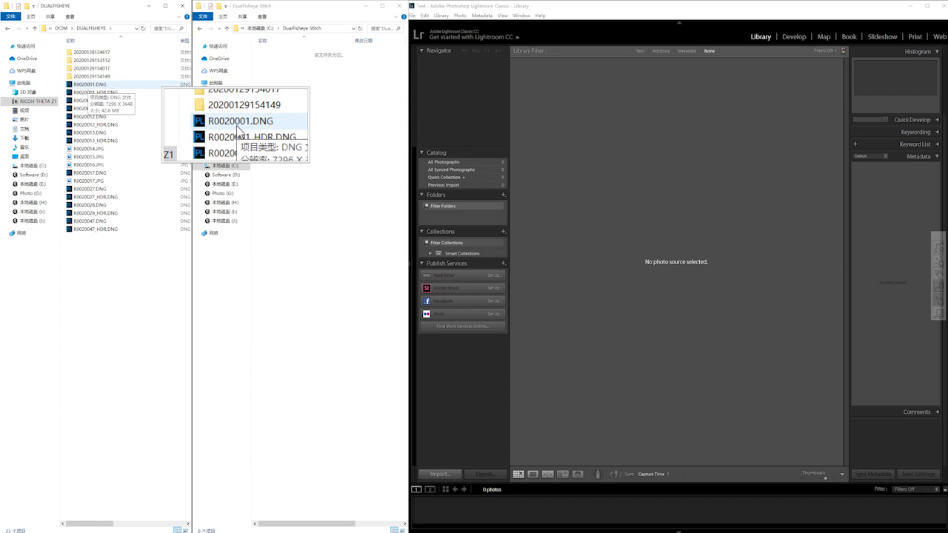
Select R0020001.DNG together with its matching R0020001_HDR.DNG in the DUALFISHEYE folder.
{"action": "left_click", "coordinate": [87, 86]}
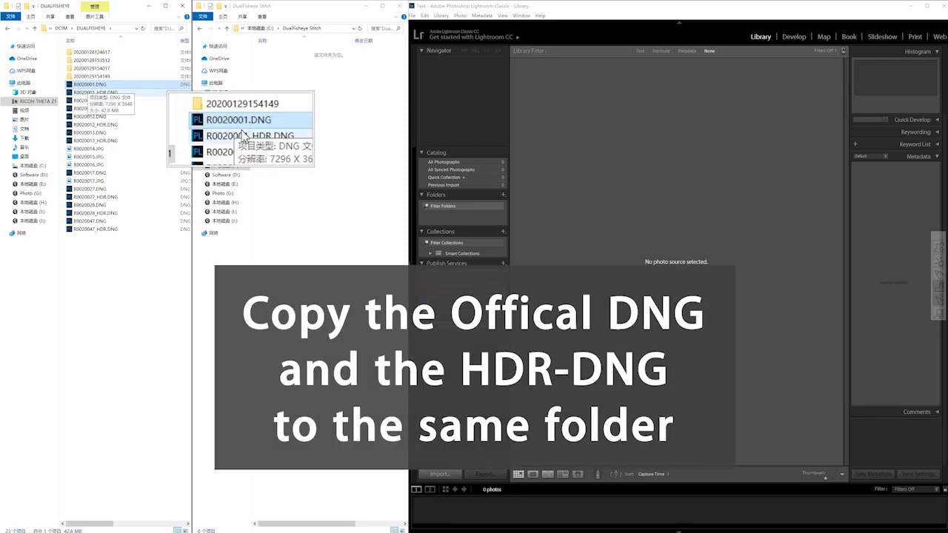
{"action": "left_click", "coordinate": [95, 93], "text": "ctrl"}
{"action": "left_click", "coordinate": [95, 93]}
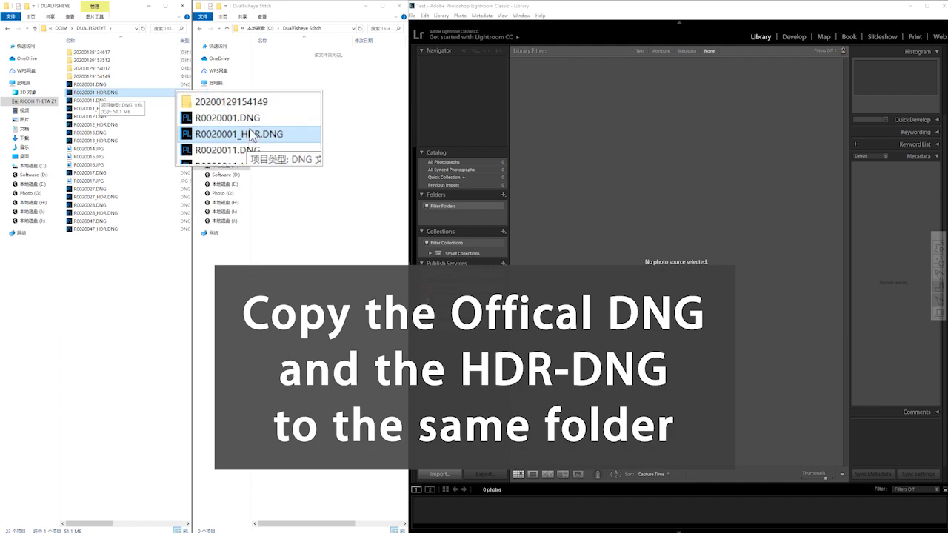
{"action": "left_click", "coordinate": [99, 85], "text": "ctrl"}
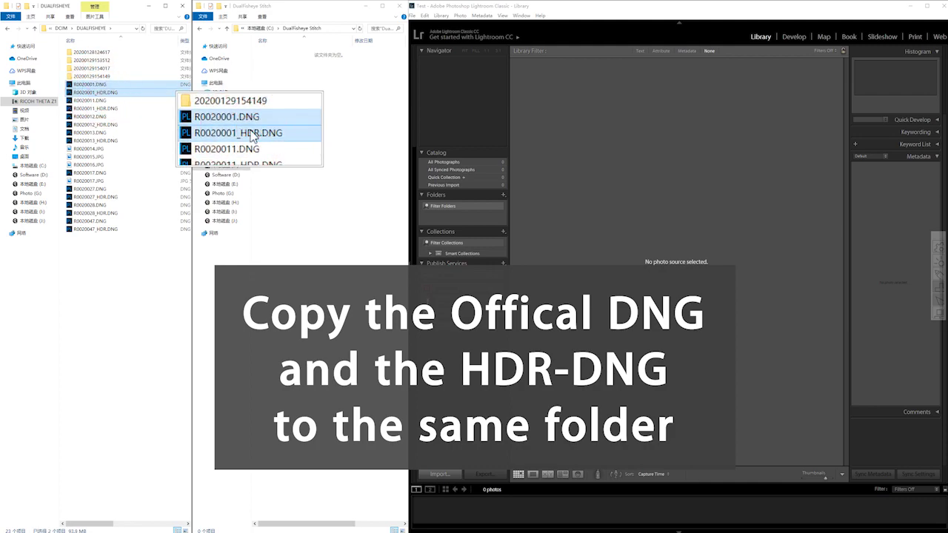
{"action": "left_click", "coordinate": [105, 94]}
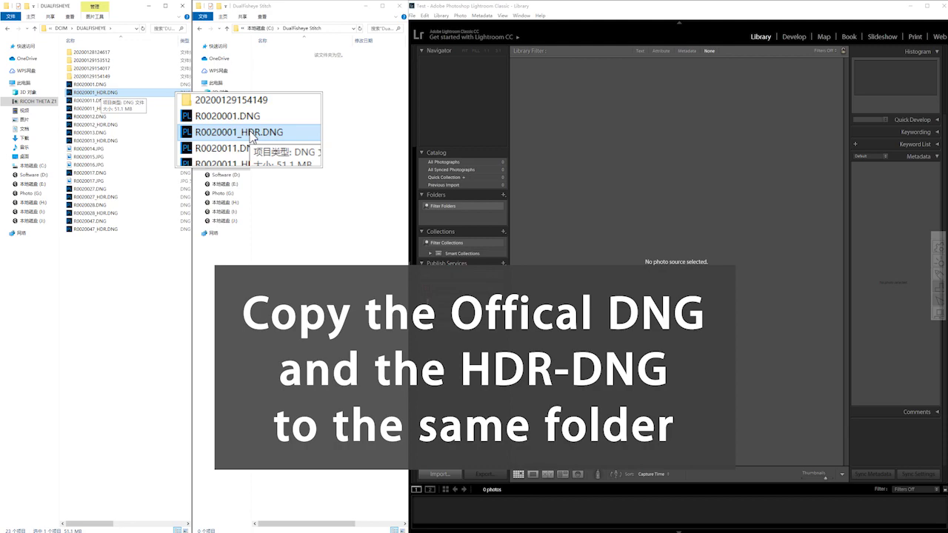
{"action": "left_click", "coordinate": [99, 87], "text": "ctrl"}
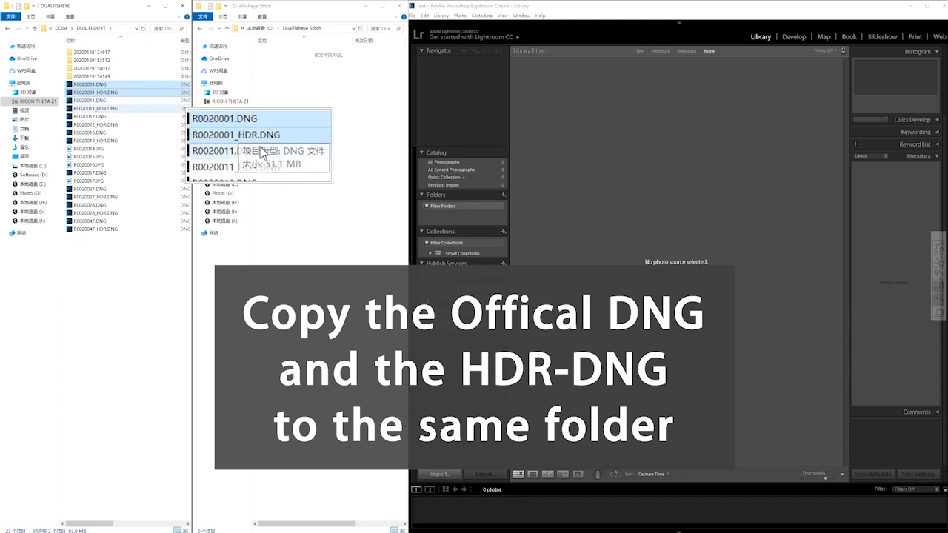
{"action": "left_click", "coordinate": [111, 108], "text": "ctrl"}
Copy the six DNG files from R0020011.DNG through R0020013_HDR.DNG into the DualFisheye Stitch folder.
{"action": "left_click", "coordinate": [112, 101]}
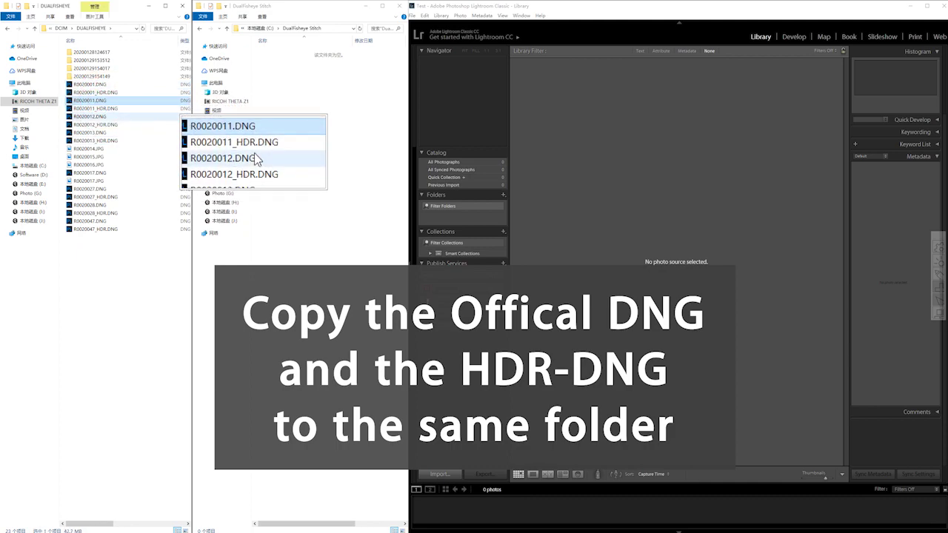
{"action": "left_click", "coordinate": [104, 116], "text": "shift"}
{"action": "left_click", "coordinate": [106, 124], "text": "shift"}
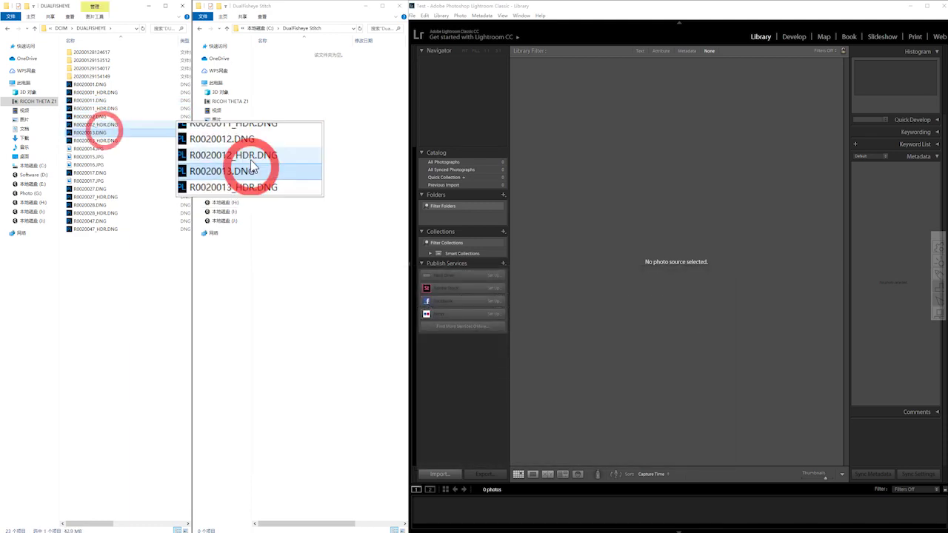
{"action": "left_click", "coordinate": [106, 141], "text": "shift"}
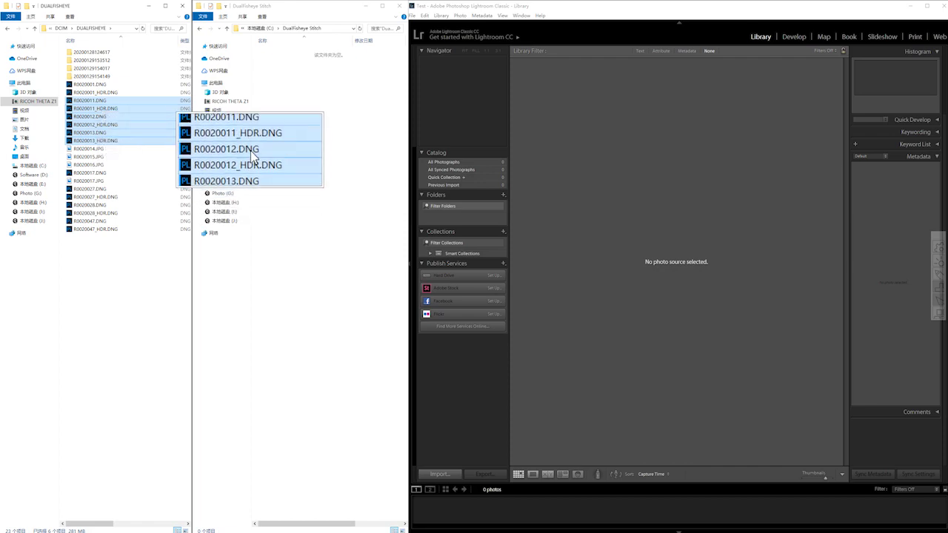
{"action": "left_click_drag", "start_coordinate": [98, 108], "coordinate": [280, 105]}
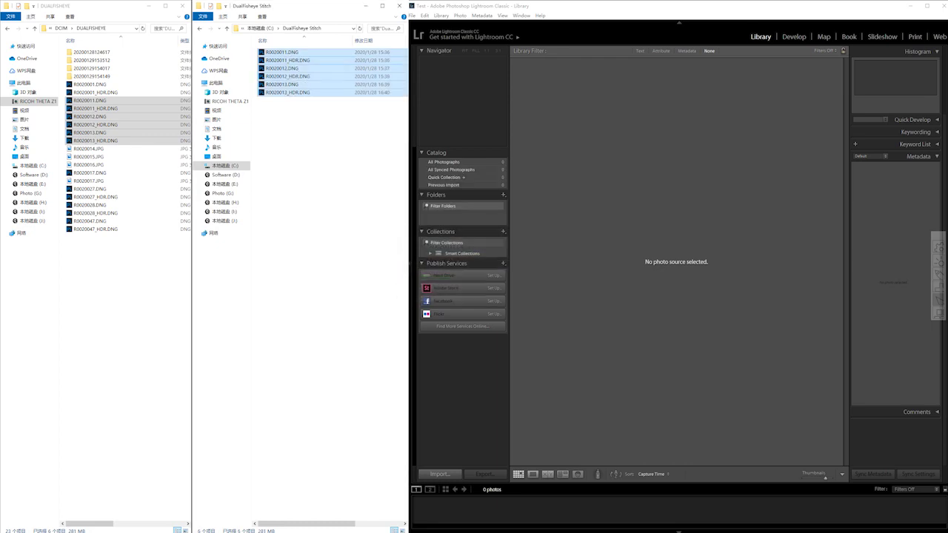
{"action": "left_click", "coordinate": [311, 127]}
{"action": "mouse_move", "coordinate": [317, 115]}
{"action": "left_mouse_down"}
{"action": "mouse_move", "coordinate": [294, 49]}
{"action": "mouse_move", "coordinate": [304, 112]}
{"action": "left_mouse_up"}
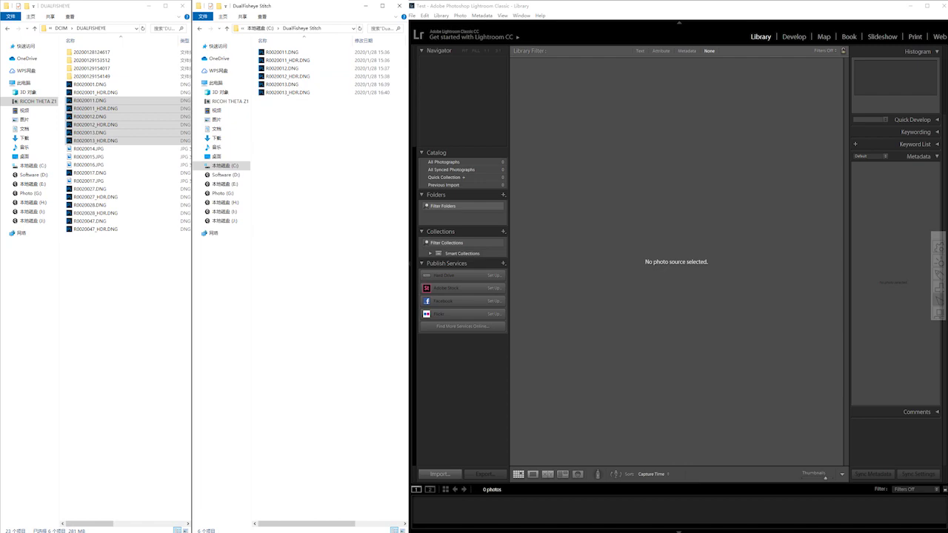
Import only R0020011_HDR.DNG, R0020012_HDR.DNG and R0020013_HDR.DNG from the DualFisheye Stitch folder into Lightroom Classic, using Add.
{"action": "left_click", "coordinate": [444, 243]}
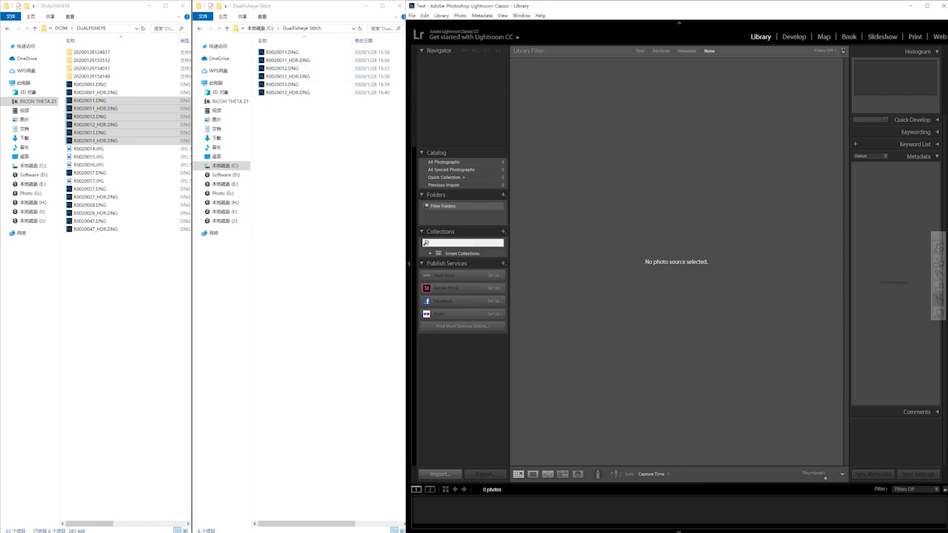
{"action": "left_click", "coordinate": [274, 180]}
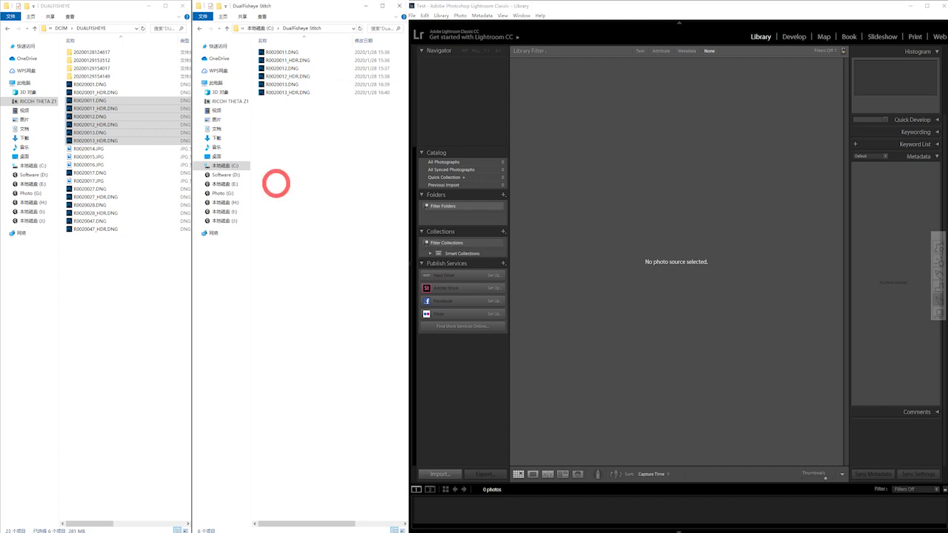
{"action": "left_click", "coordinate": [281, 52]}
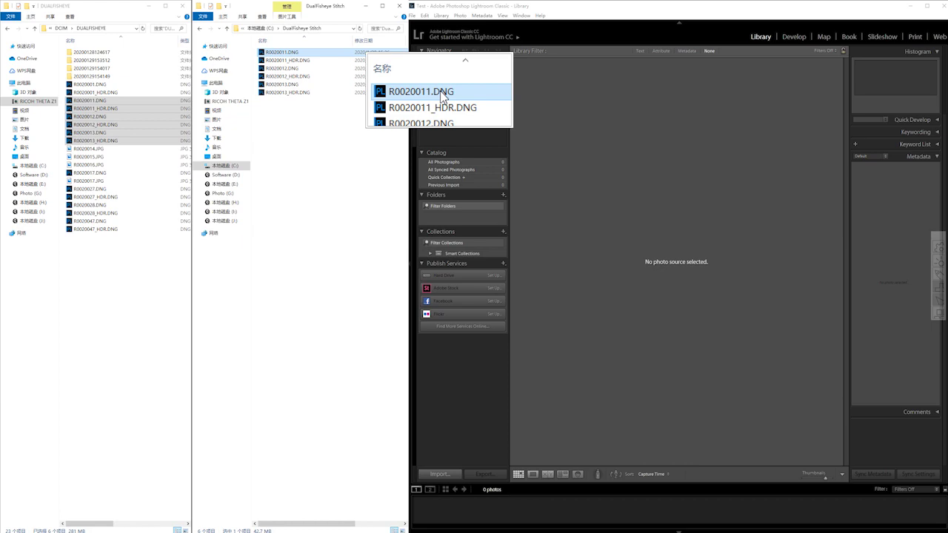
{"action": "left_click", "coordinate": [289, 59]}
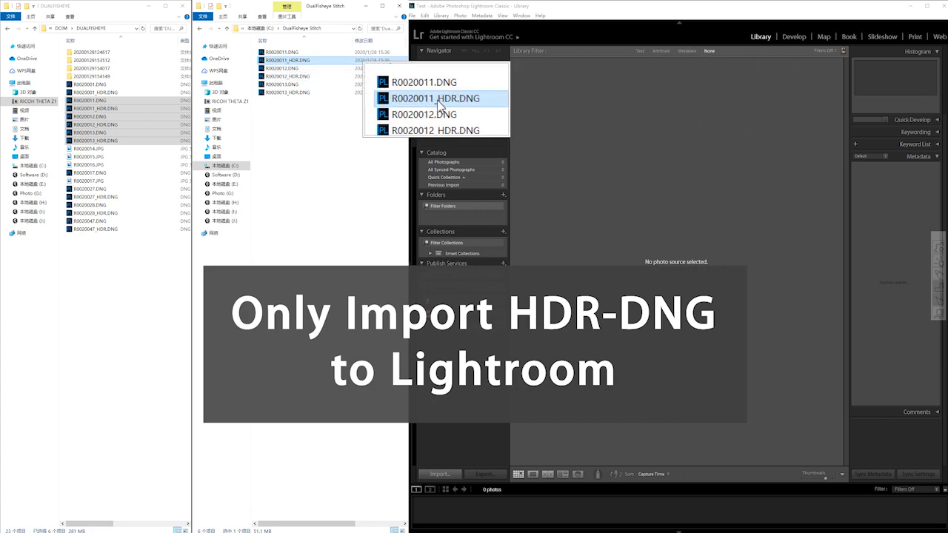
{"action": "left_click", "coordinate": [289, 76], "text": "ctrl"}
{"action": "left_click", "coordinate": [296, 92], "text": "ctrl"}
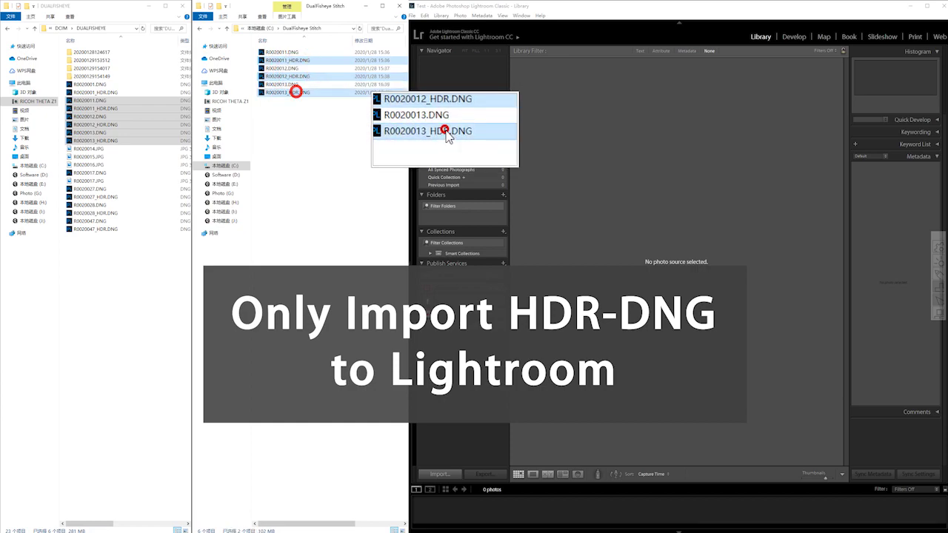
{"action": "left_click_drag", "start_coordinate": [300, 60], "coordinate": [630, 146]}
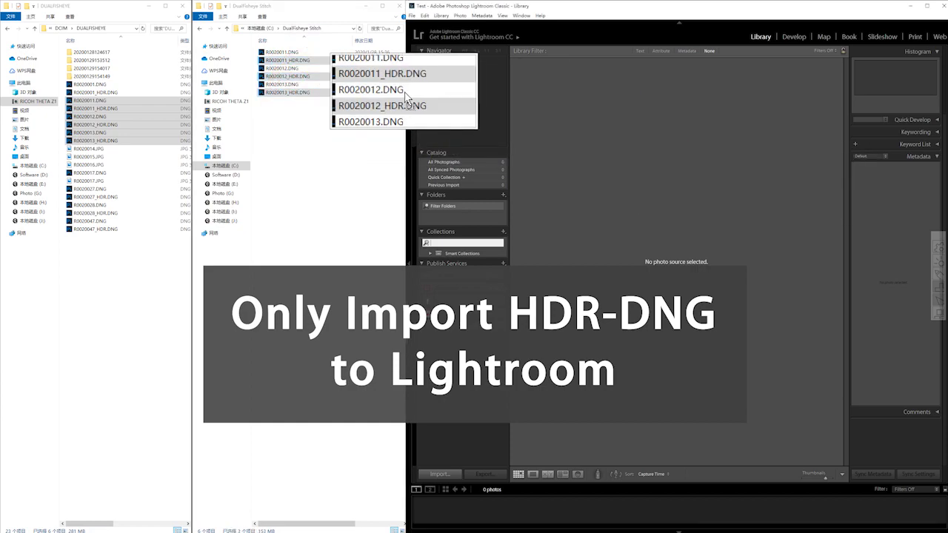
{"action": "key", "text": "ctrl+shift+i"}
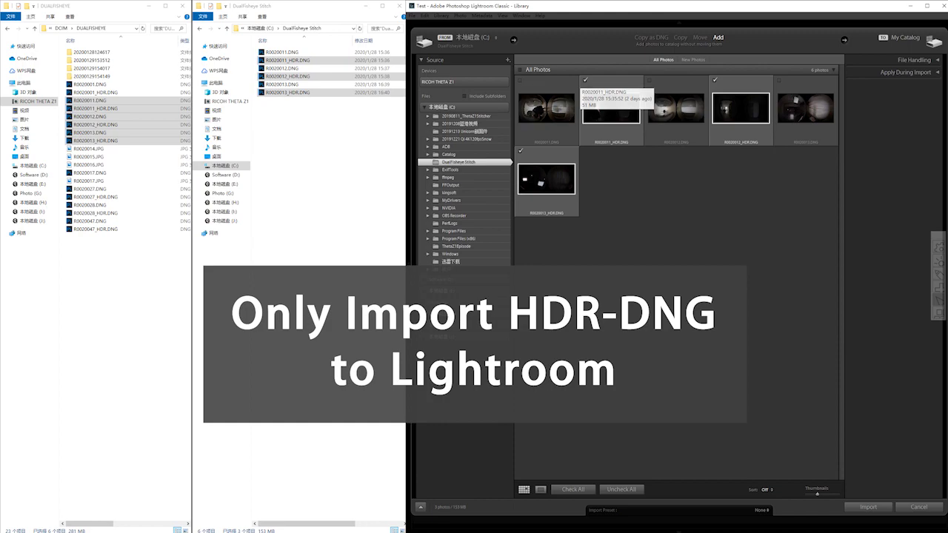
{"action": "key", "text": "Return"}
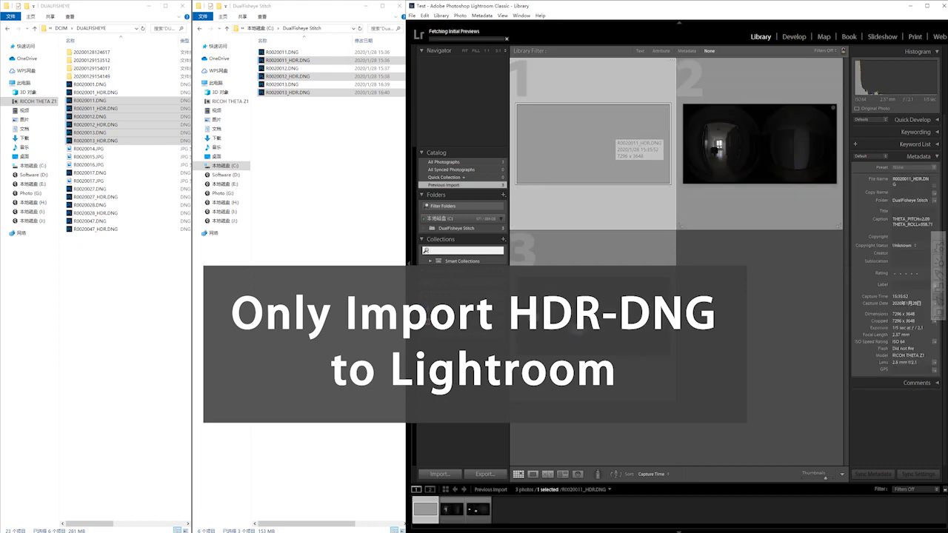
Develop R0020012_HDR.DNG with Auto tone settings, Exposure +4.76 and Highlights -100.
{"action": "double_click", "coordinate": [736, 144]}
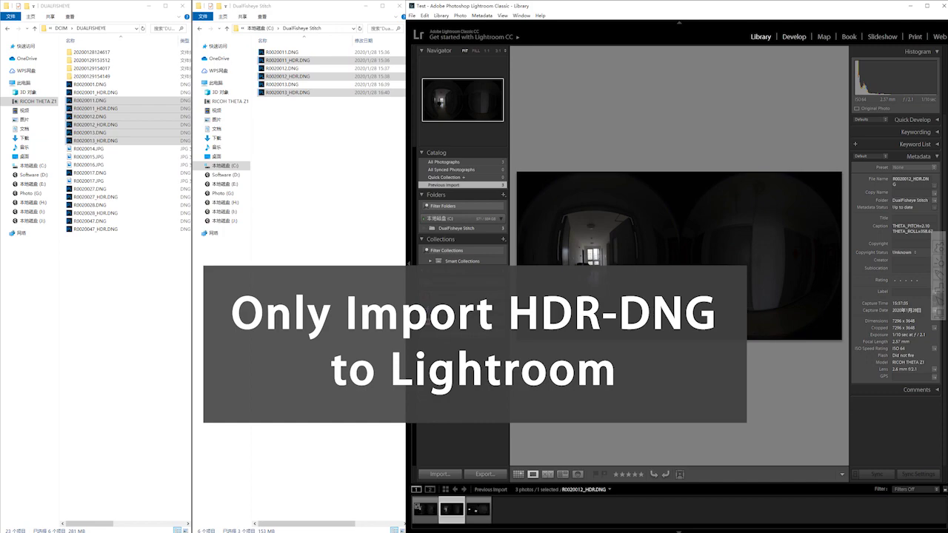
{"action": "left_click", "coordinate": [794, 36]}
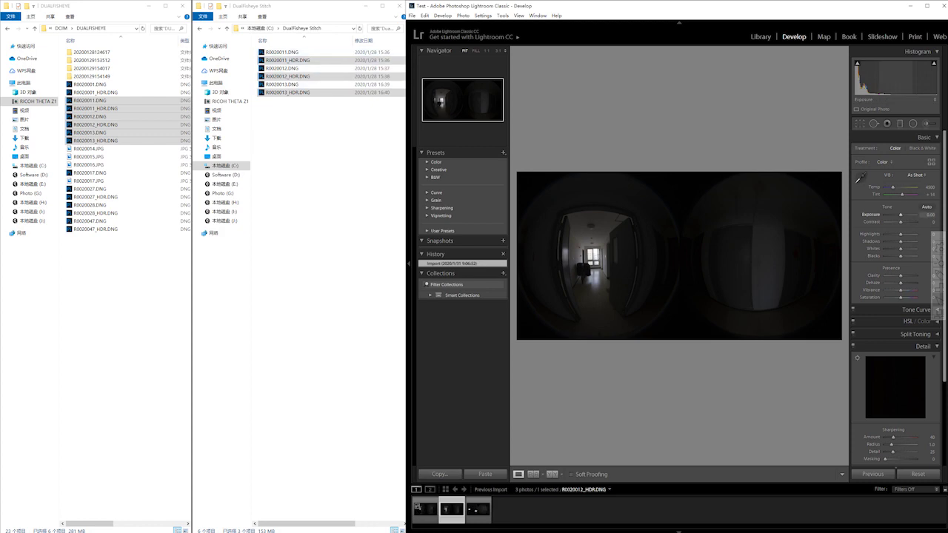
{"action": "left_click", "coordinate": [926, 206]}
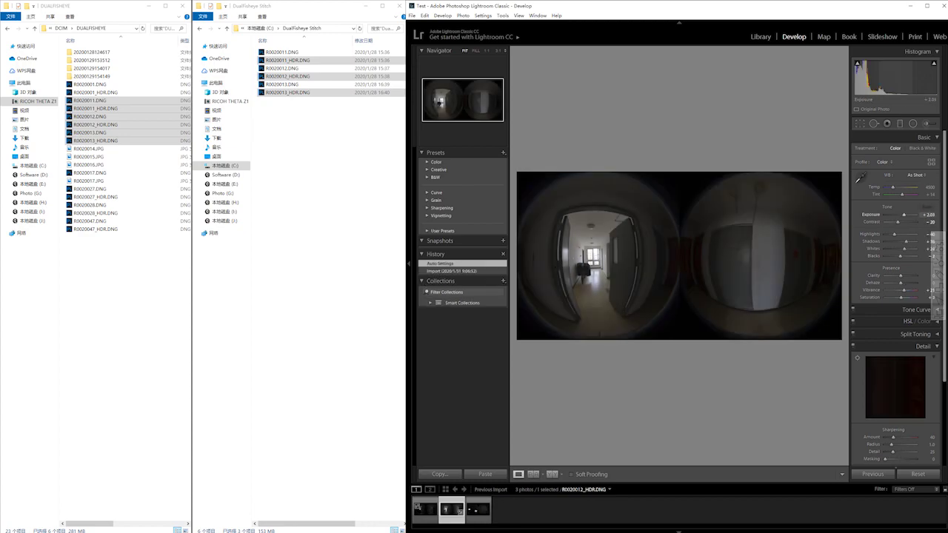
{"action": "mouse_move", "coordinate": [905, 214]}
{"action": "left_mouse_down"}
{"action": "mouse_move", "coordinate": [885, 234]}
{"action": "mouse_move", "coordinate": [908, 214]}
{"action": "left_mouse_up"}
Send the developed photo to the THETA STITCHER external editor as a copy with Lightroom adjustments.
{"action": "right_click", "coordinate": [673, 220]}
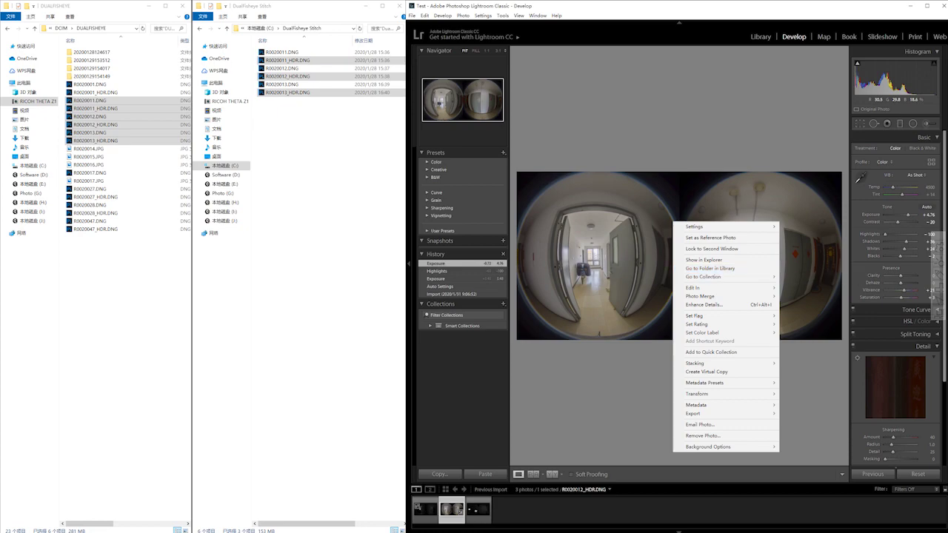
{"action": "mouse_move", "coordinate": [711, 287]}
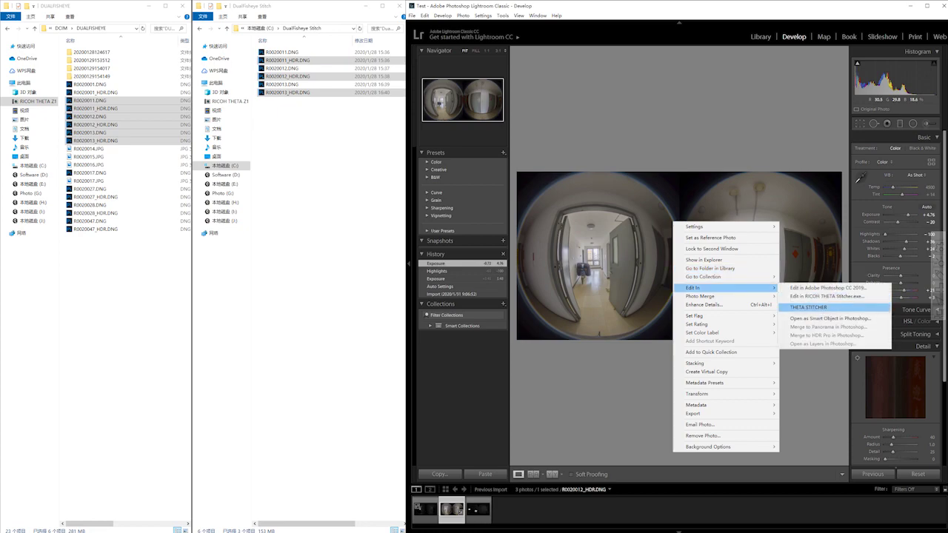
{"action": "left_click", "coordinate": [811, 306]}
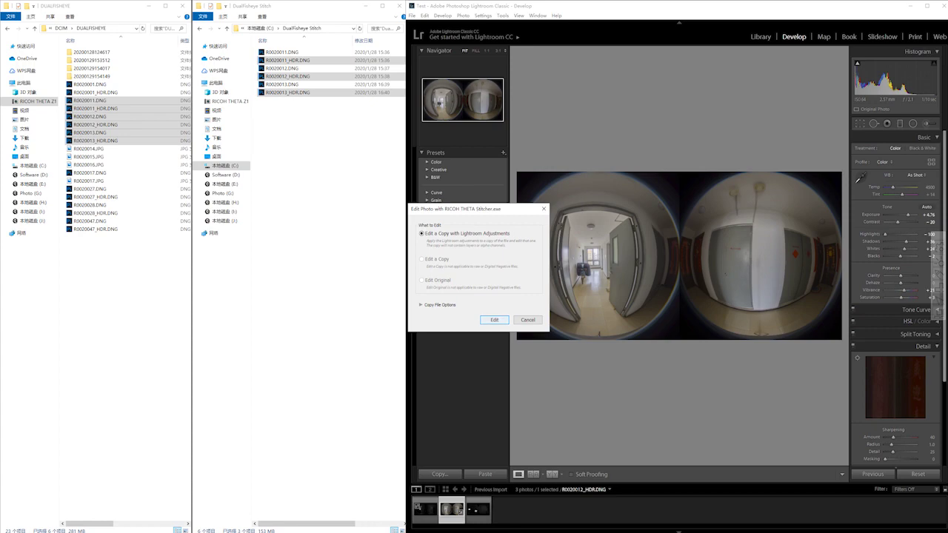
{"action": "left_click", "coordinate": [494, 320]}
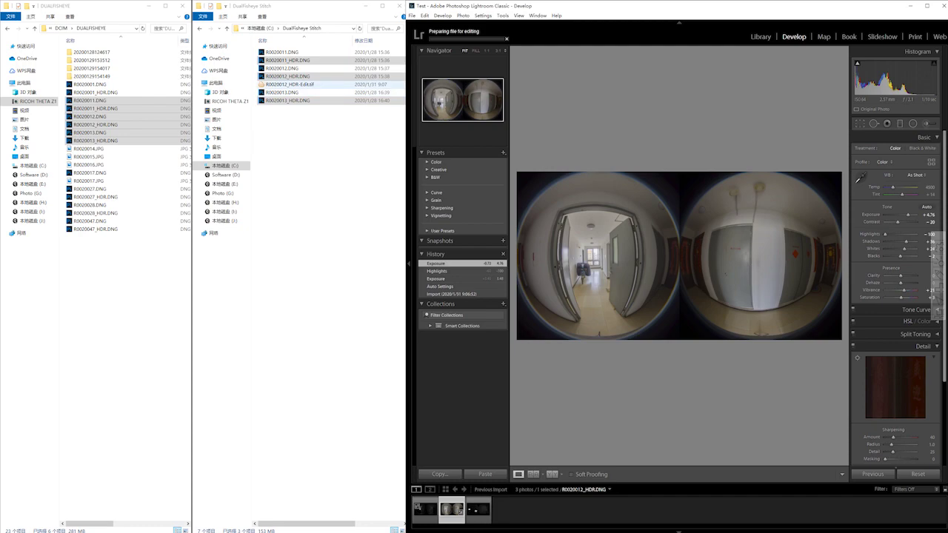
Check R0020012_HDR-Edit.tif and R0020012.DNG in the DualFisheye Stitch folder, and move the RICOH THETA Stitcher dialog fully into view.
{"action": "left_click", "coordinate": [297, 84]}
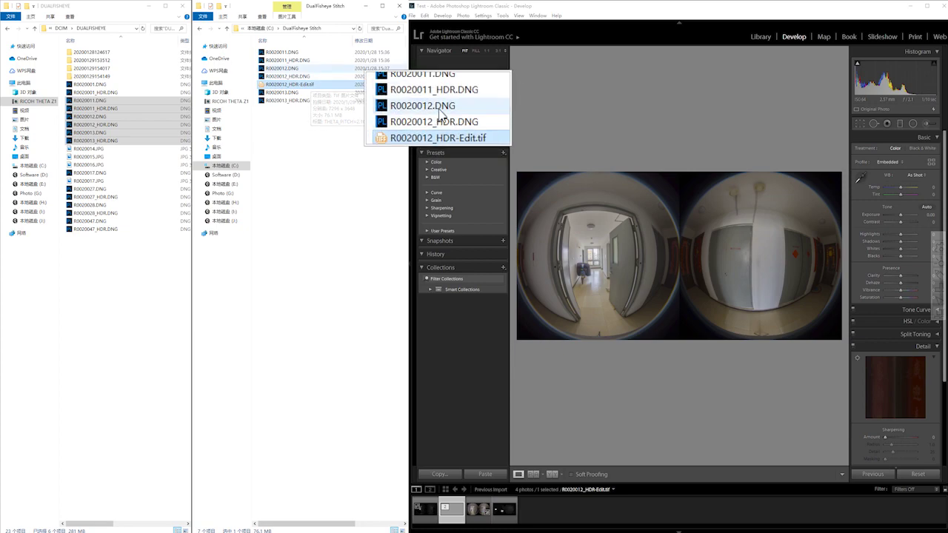
{"action": "left_click", "coordinate": [280, 68]}
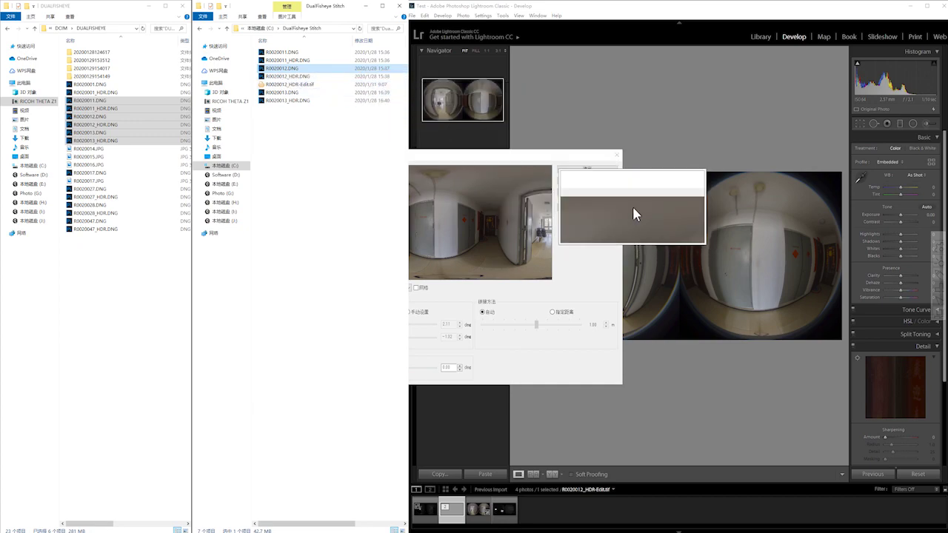
{"action": "left_click_drag", "start_coordinate": [480, 154], "coordinate": [507, 162]}
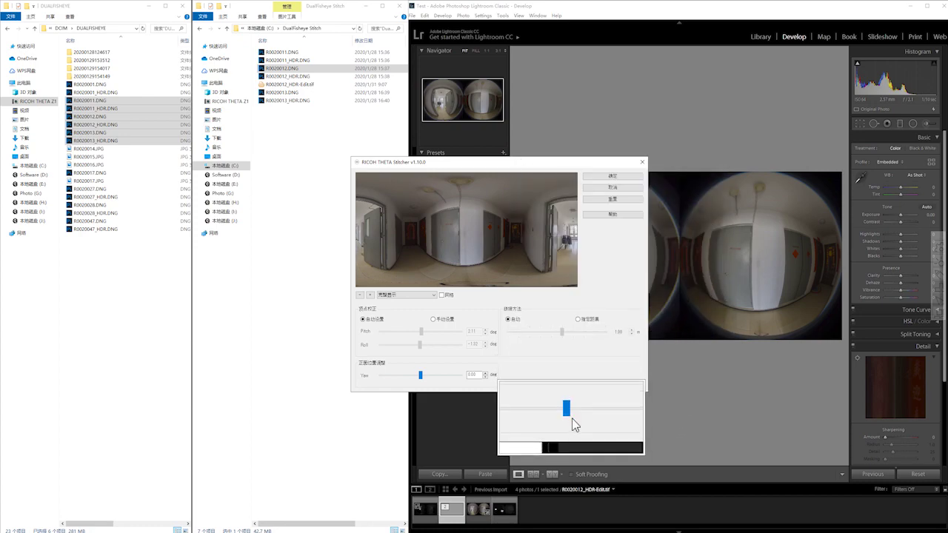
Stitch R0020012_HDR-Edit.tif with automatic zenith correction and automatic stitching distance, and slightly lower Highlights on the stitched panorama in Lightroom.
{"action": "left_click_drag", "start_coordinate": [420, 376], "coordinate": [420, 376]}
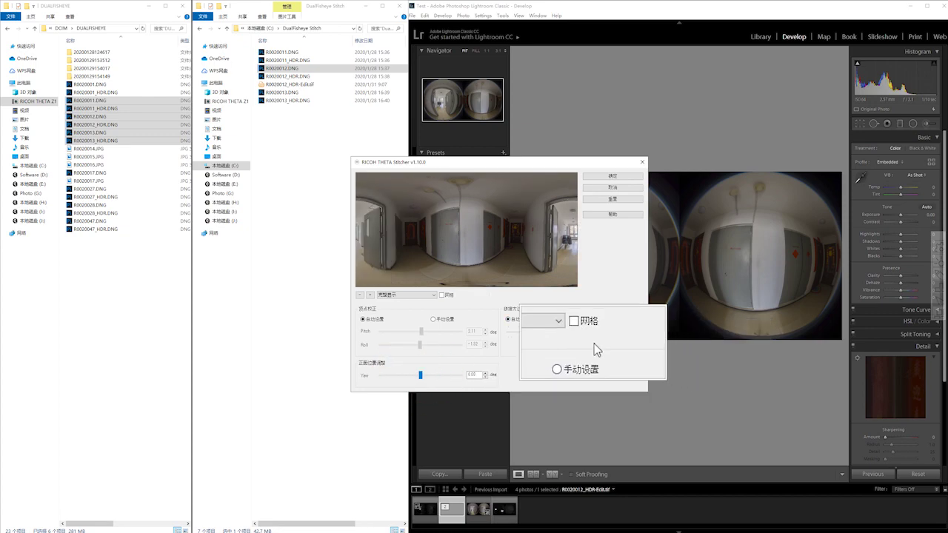
{"action": "left_click", "coordinate": [442, 295]}
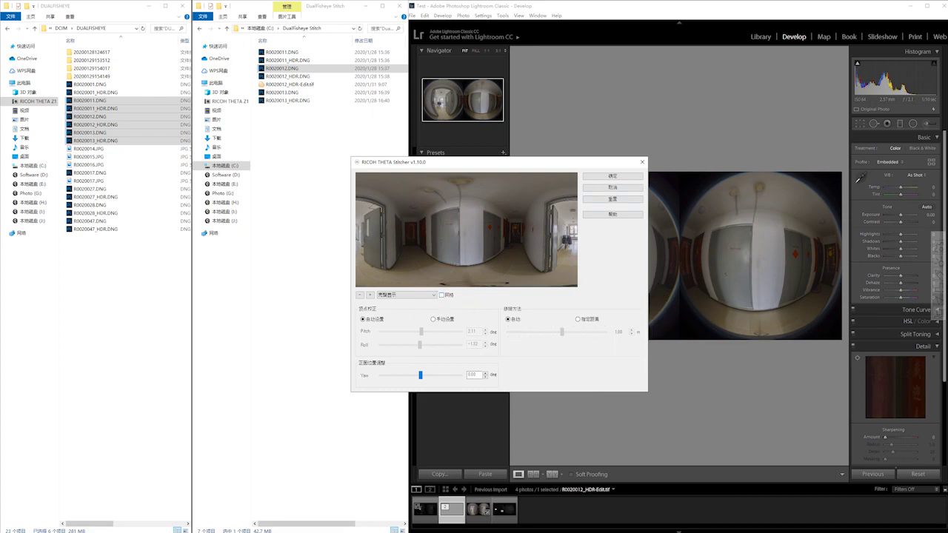
{"action": "left_click", "coordinate": [612, 176]}
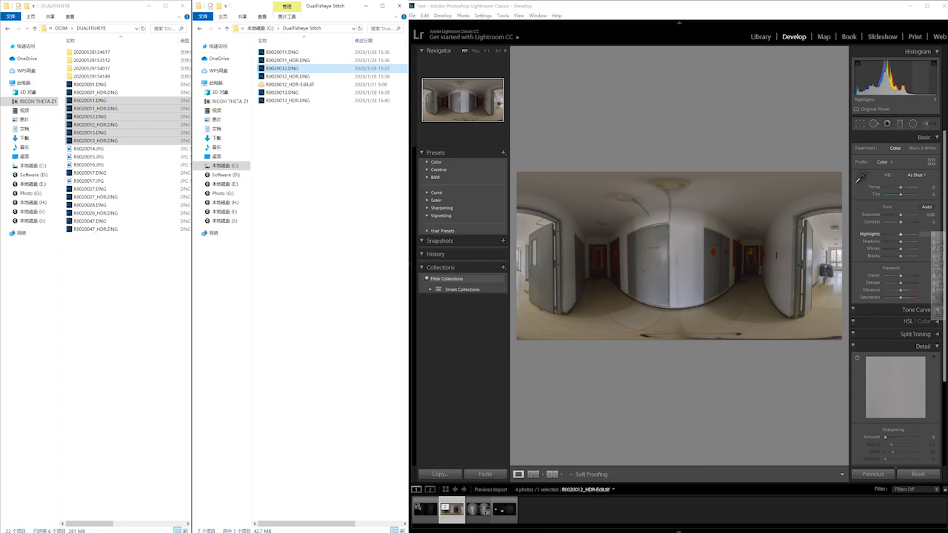
{"action": "left_click_drag", "start_coordinate": [901, 234], "coordinate": [900, 234]}
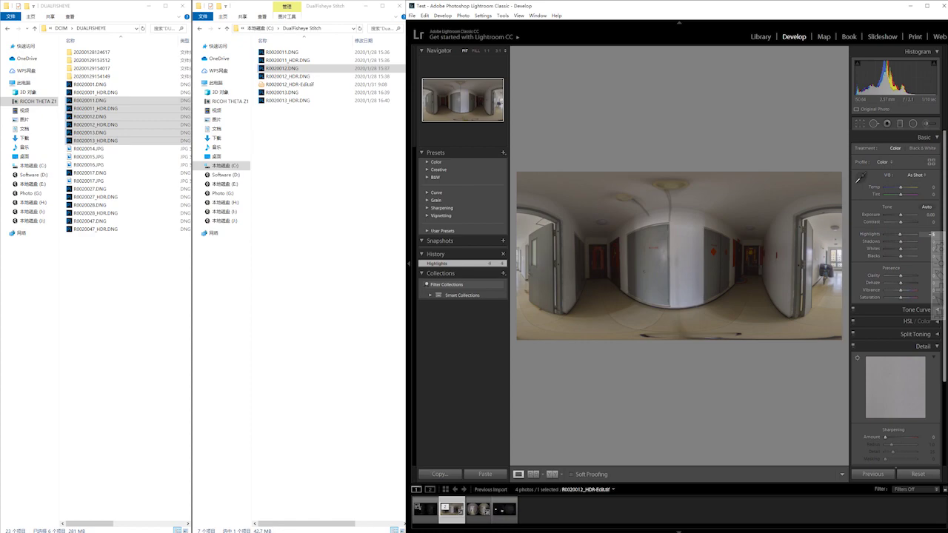
Examine the paired R0020011.DNG and R0020011_HDR.DNG files in the DUALFISHEYE folder, comparing their type, resolution and size.
{"action": "left_click", "coordinate": [323, 198]}
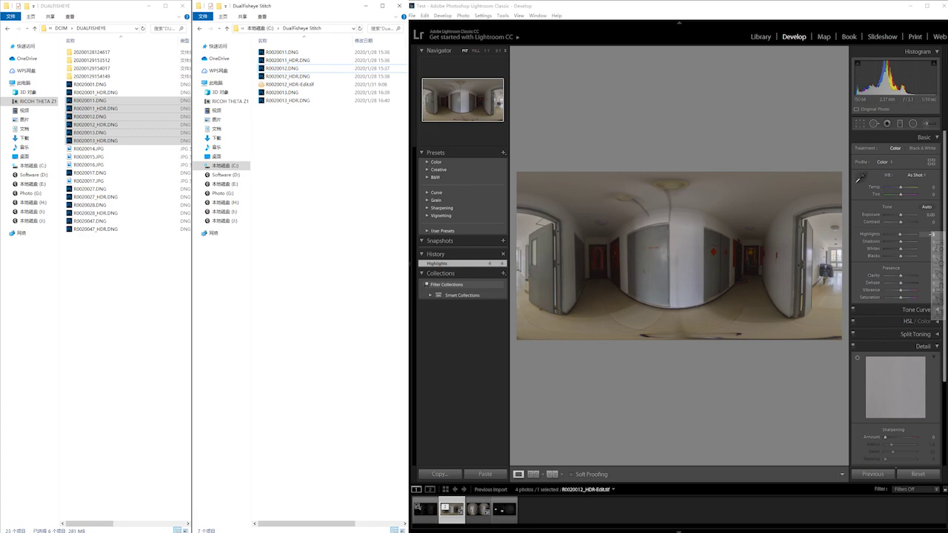
{"action": "left_click_drag", "start_coordinate": [126, 116], "coordinate": [248, 139]}
{"action": "left_click", "coordinate": [100, 100]}
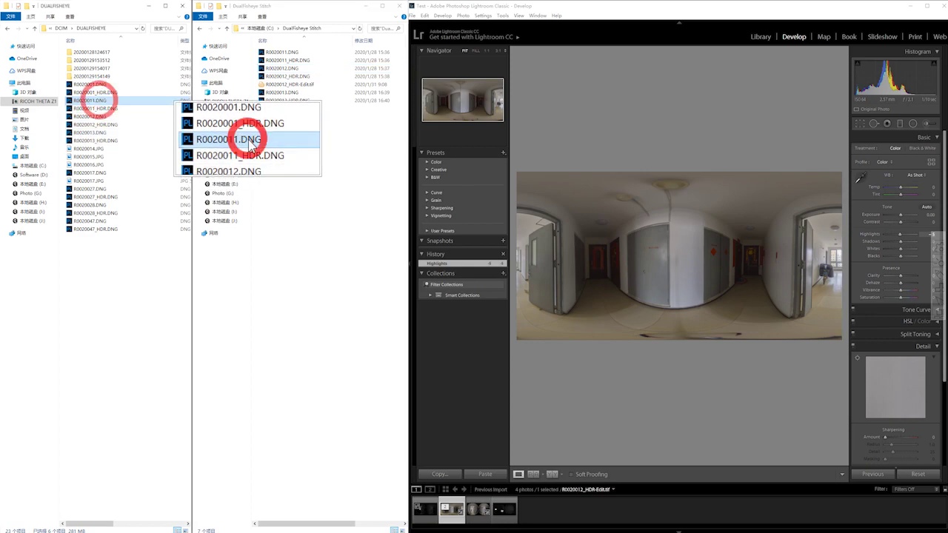
{"action": "left_click", "coordinate": [101, 108], "text": "ctrl"}
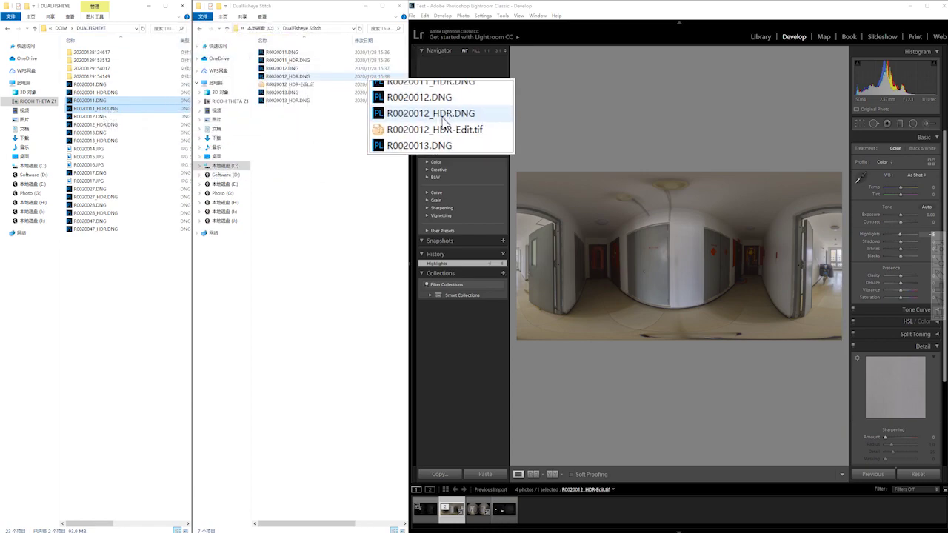
{"action": "left_click", "coordinate": [133, 103]}
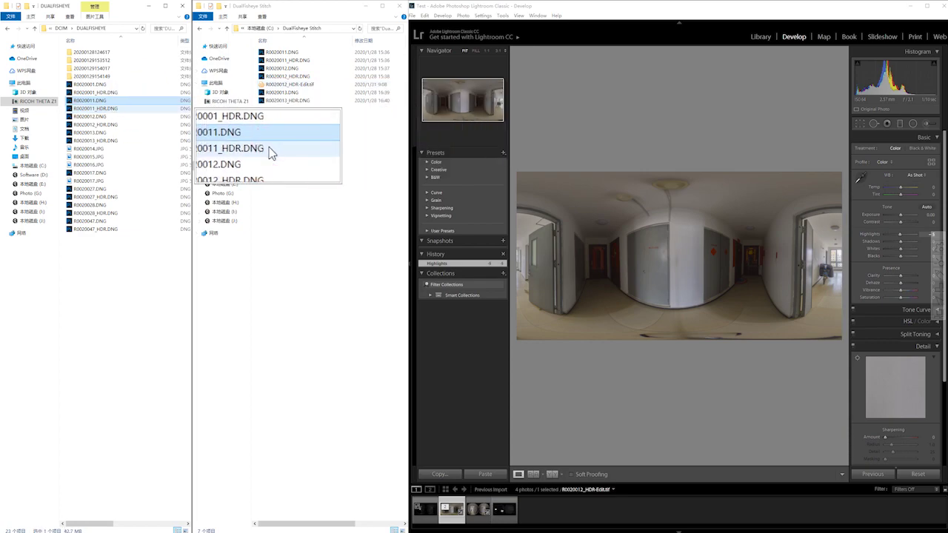
{"action": "left_click", "coordinate": [97, 108], "text": "ctrl"}
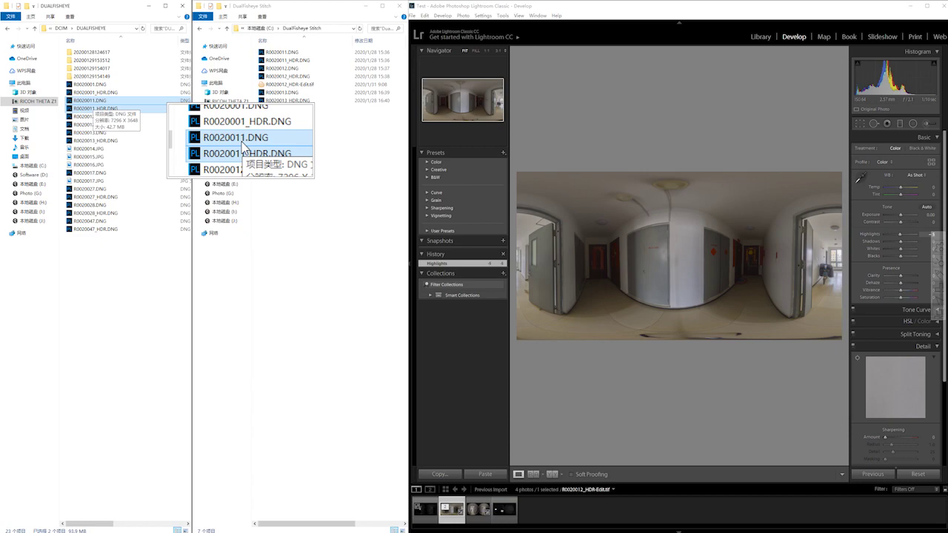
{"action": "left_click", "coordinate": [94, 100]}
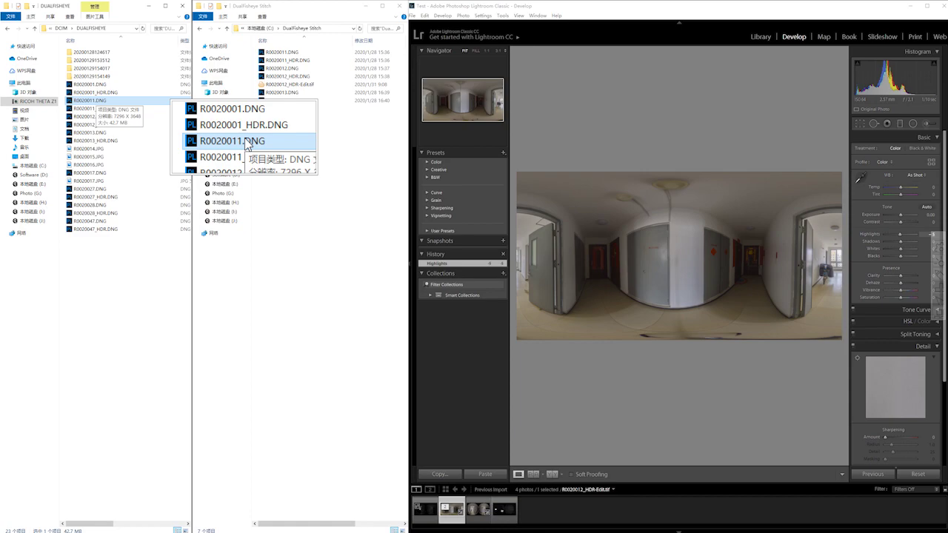
{"action": "left_click", "coordinate": [106, 110]}
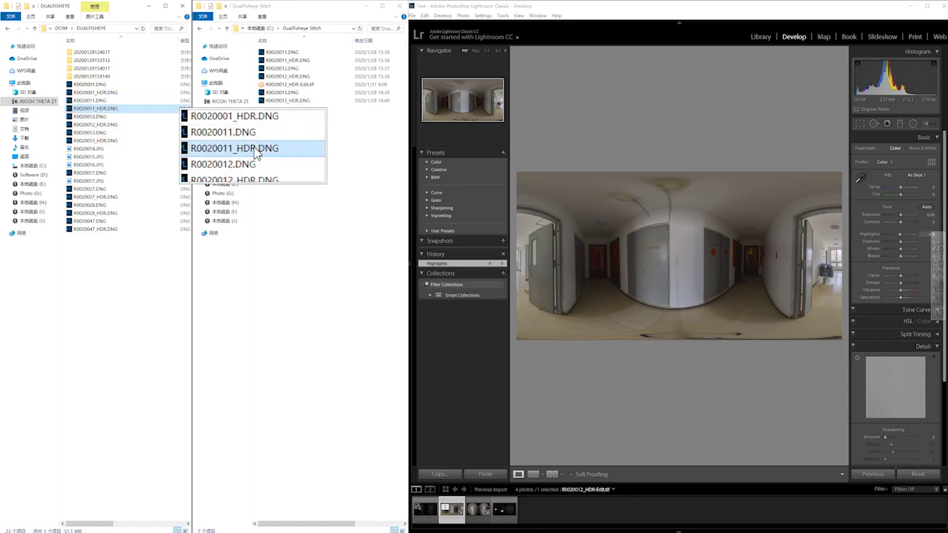